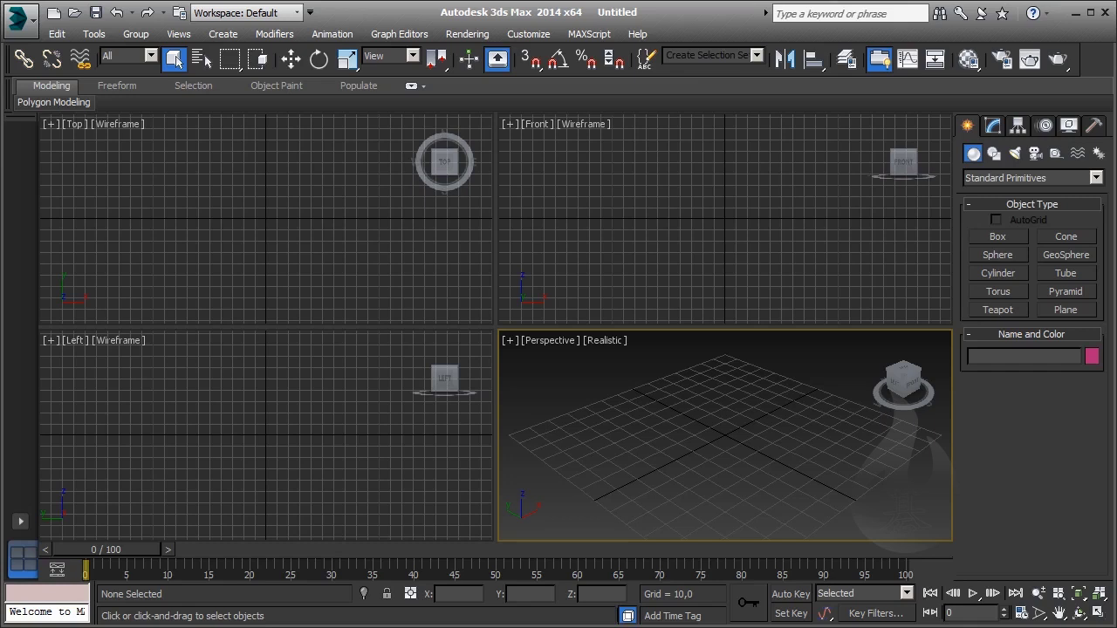
Switch the display driver to Legacy Direct3D (applies after restart), then show the Files preferences.
left_click(529, 33)
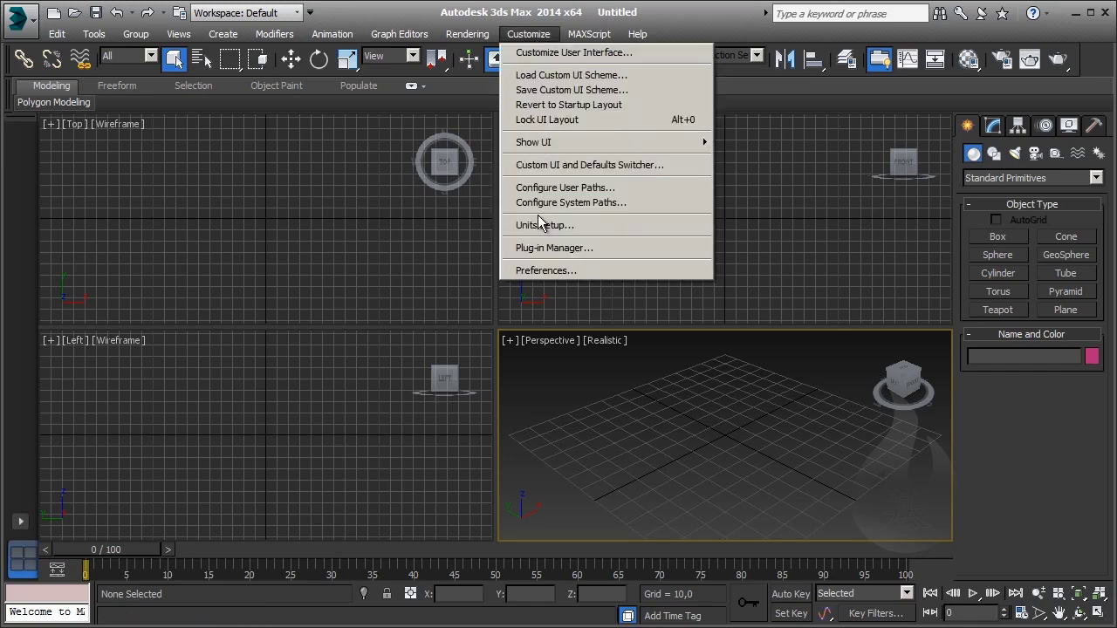
left_click(548, 268)
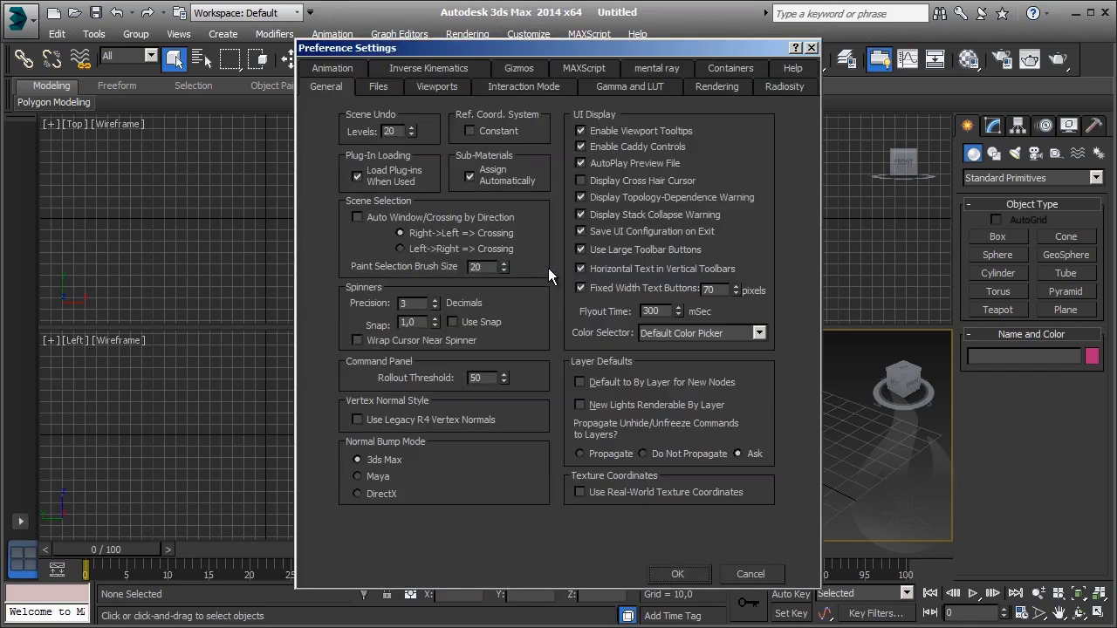
left_click(454, 89)
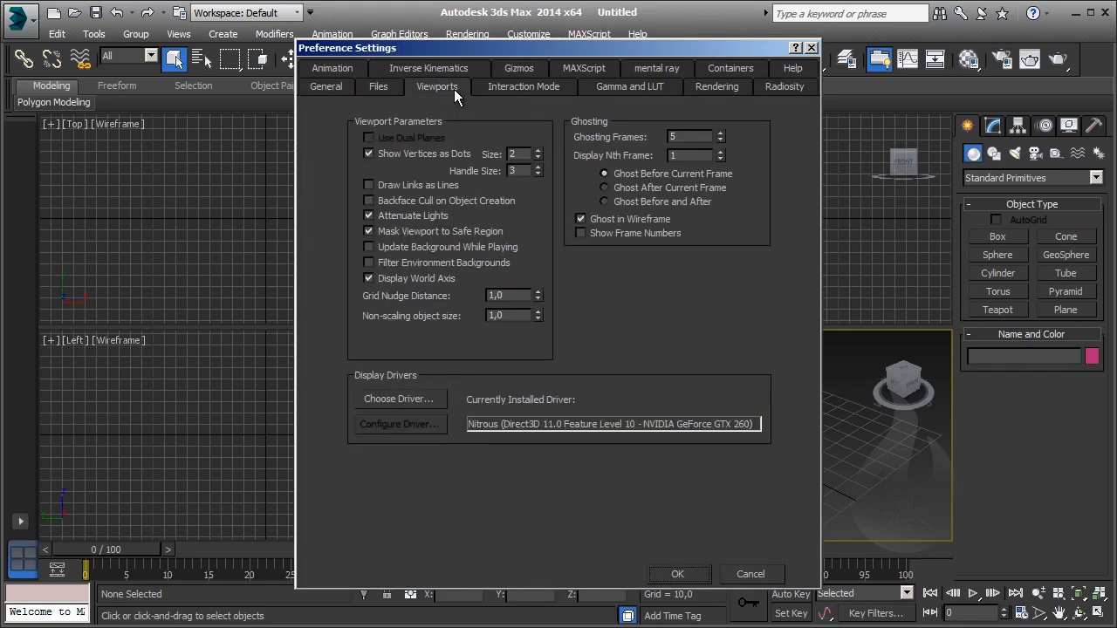
left_click(435, 394)
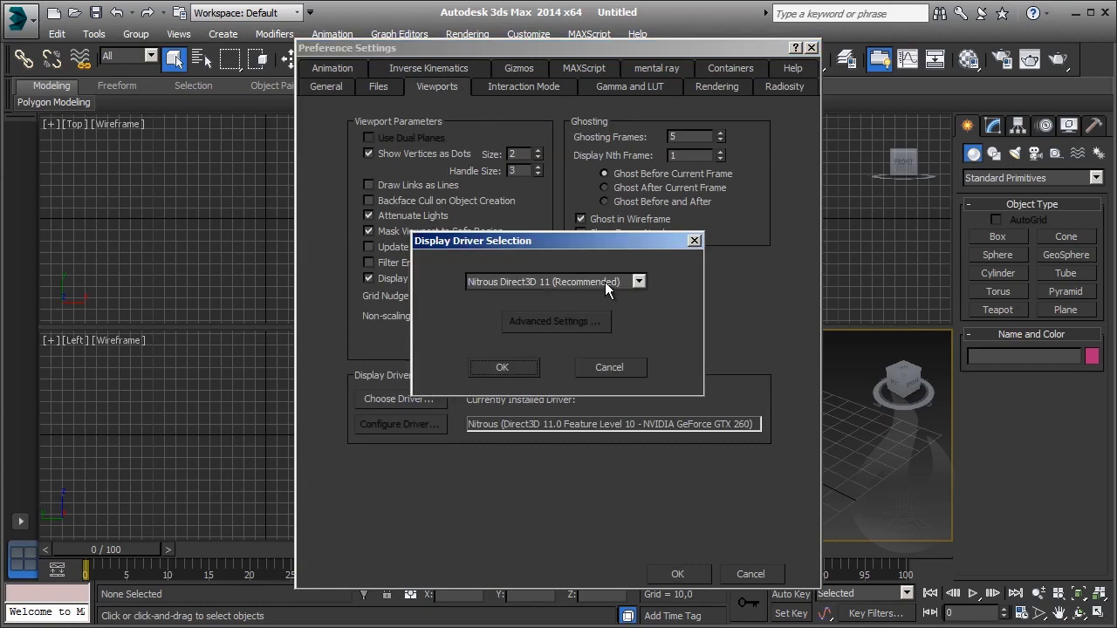
left_click(605, 282)
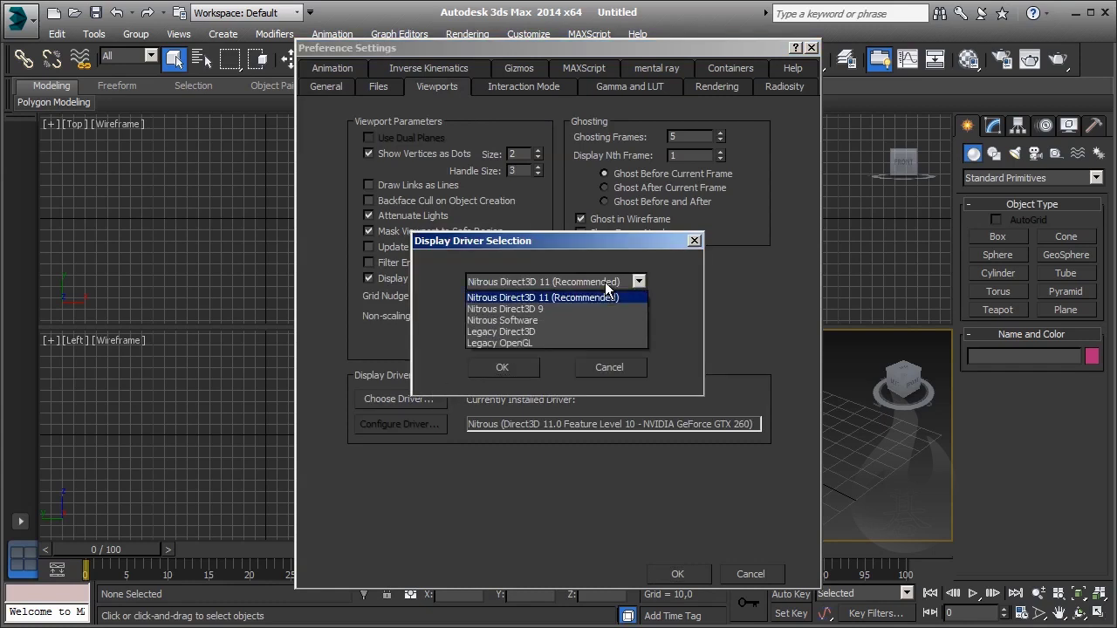
left_click(597, 338)
left_click(511, 374)
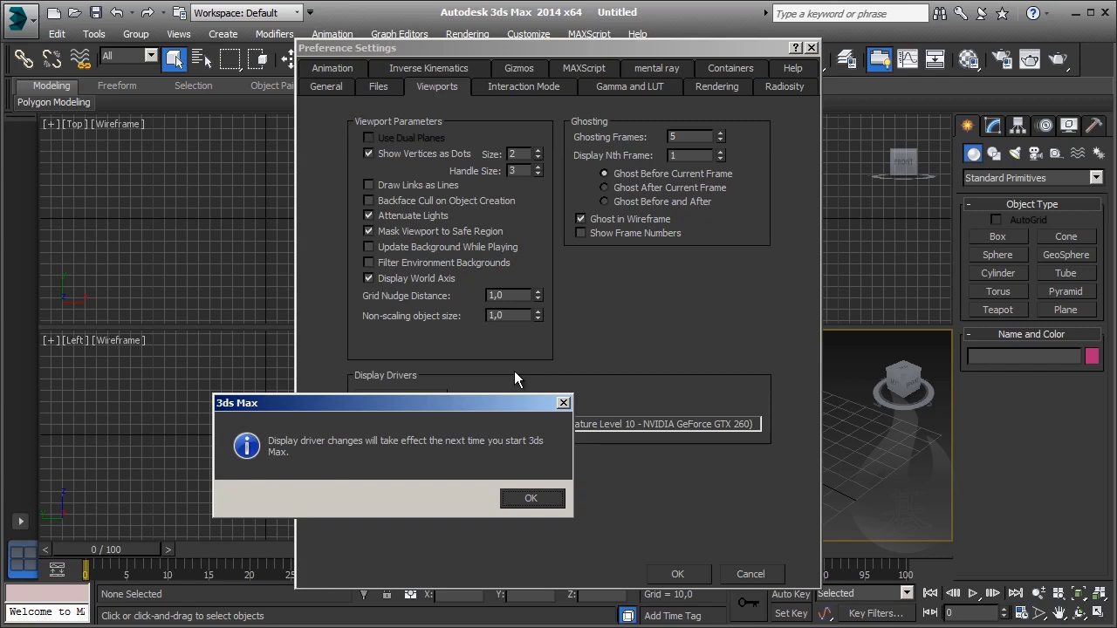
left_click(541, 497)
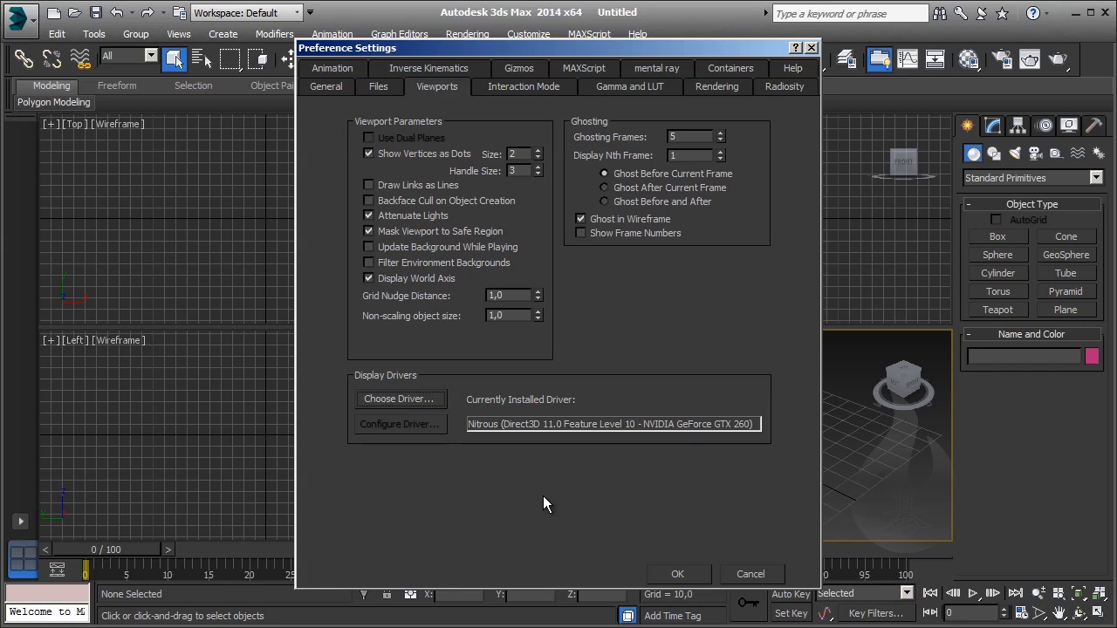
left_click(384, 86)
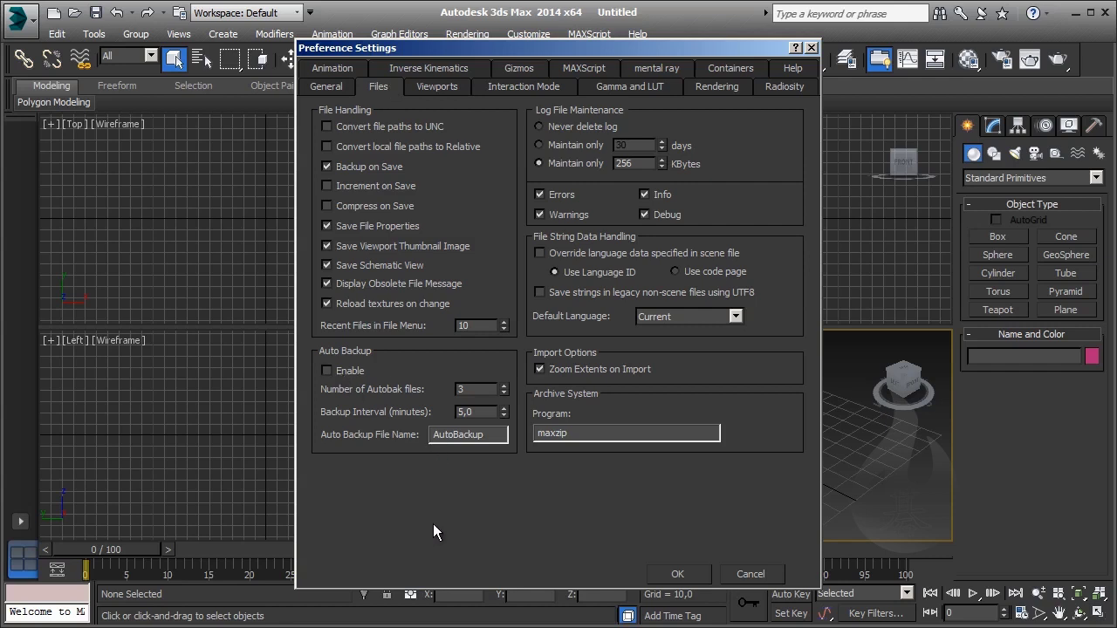
Review the Gamma and LUT preferences at gamma 2.2, then close Preferences with OK.
left_click(614, 93)
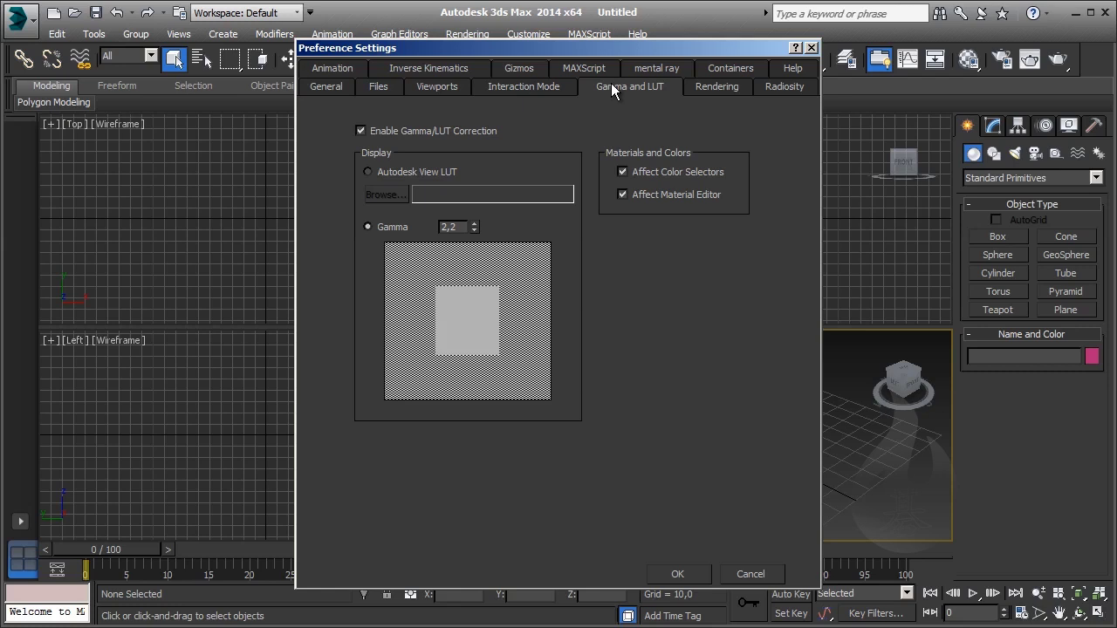
left_click(698, 572)
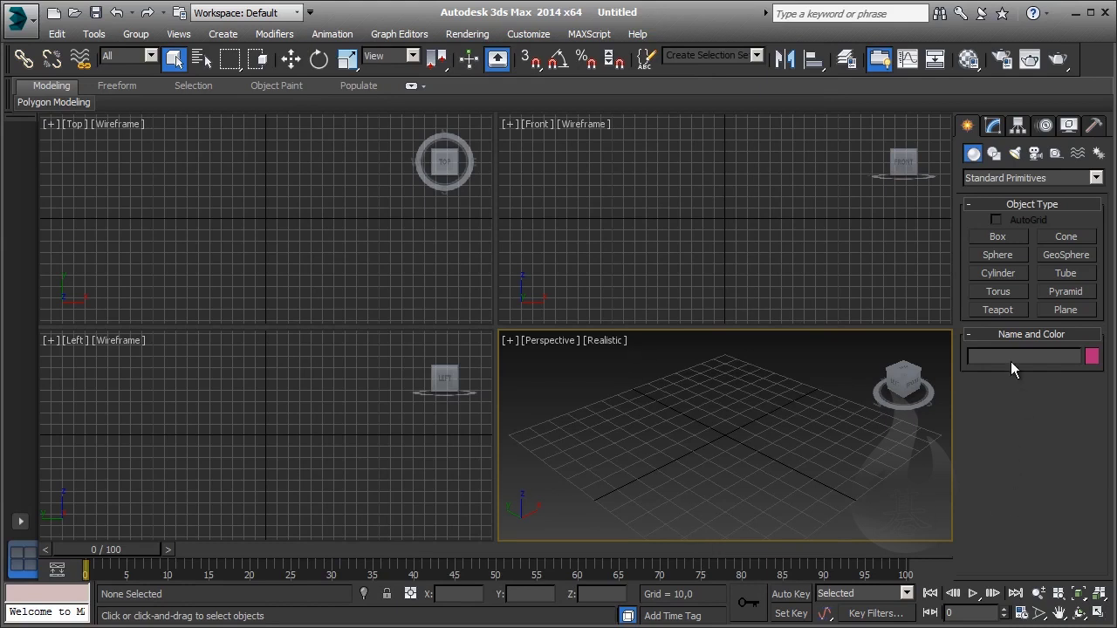
Set the ViewCube size to Tiny, then turn off Show the ViewCube in all viewports.
left_click(514, 343)
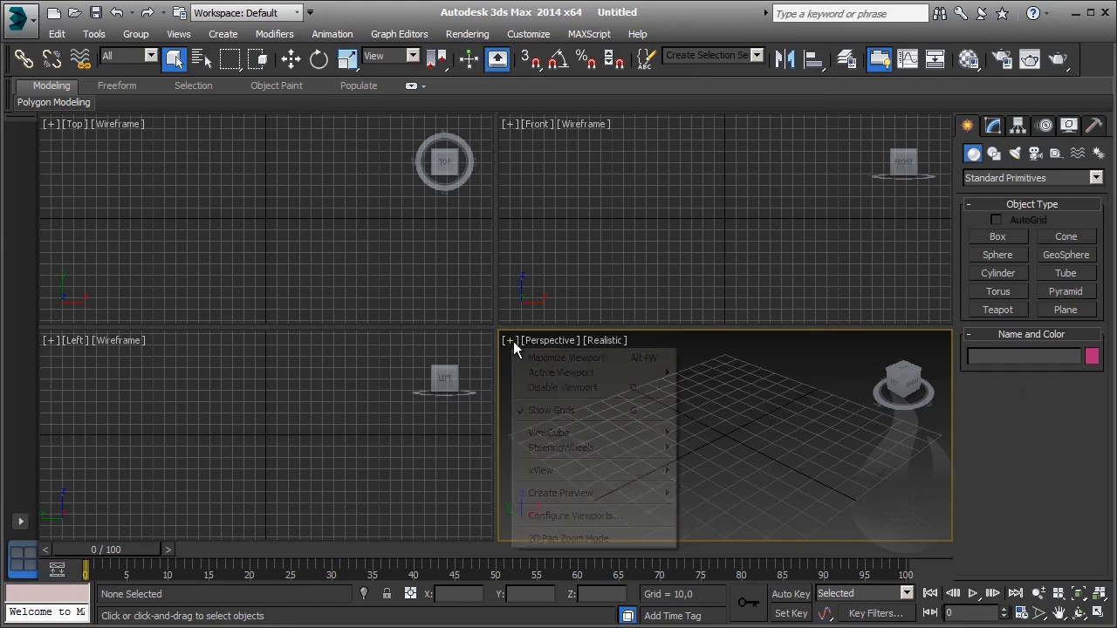
left_click(581, 517)
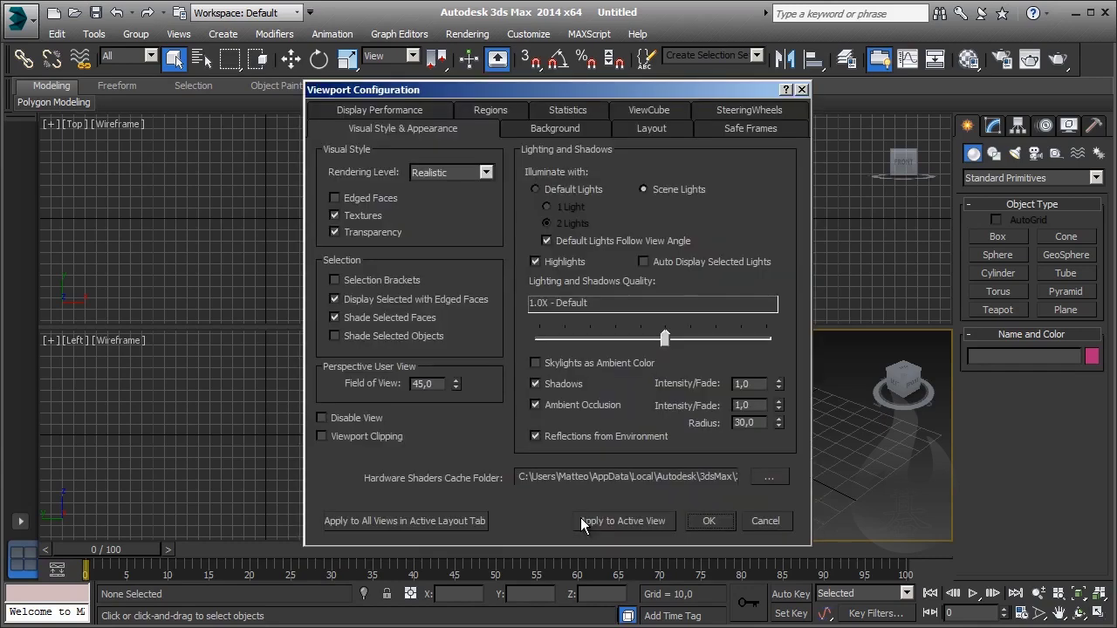
left_click(647, 110)
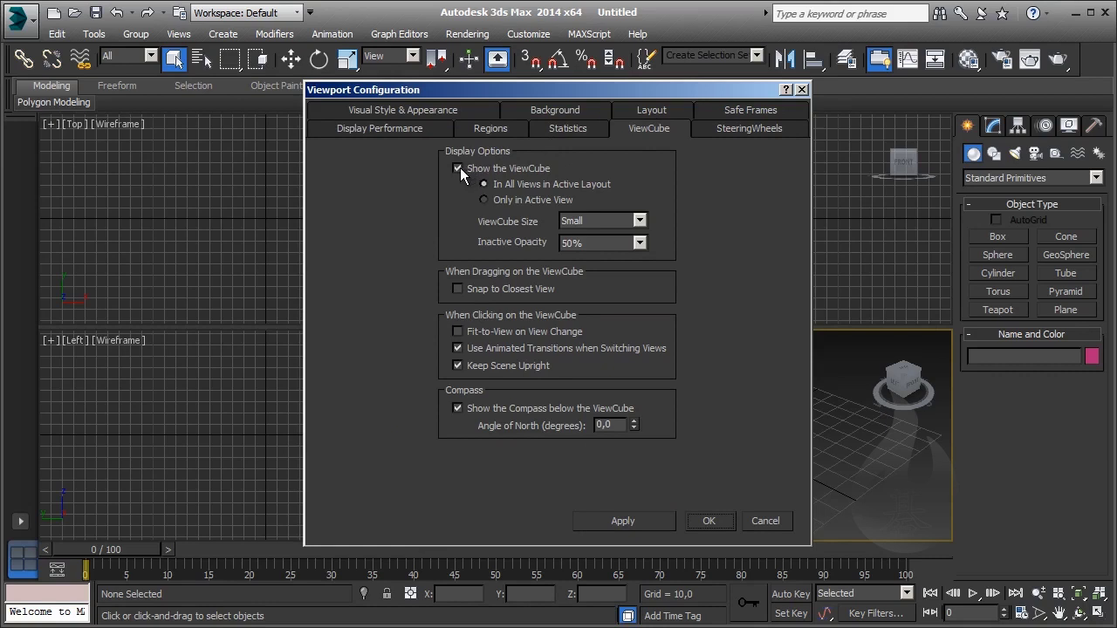
left_click(571, 221)
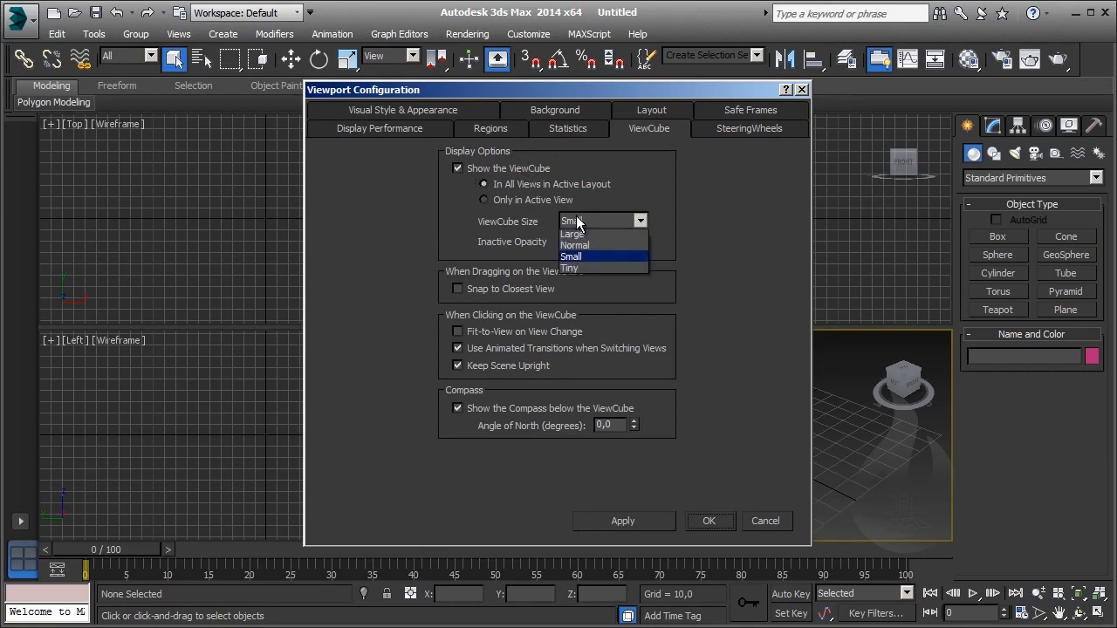
left_click(608, 272)
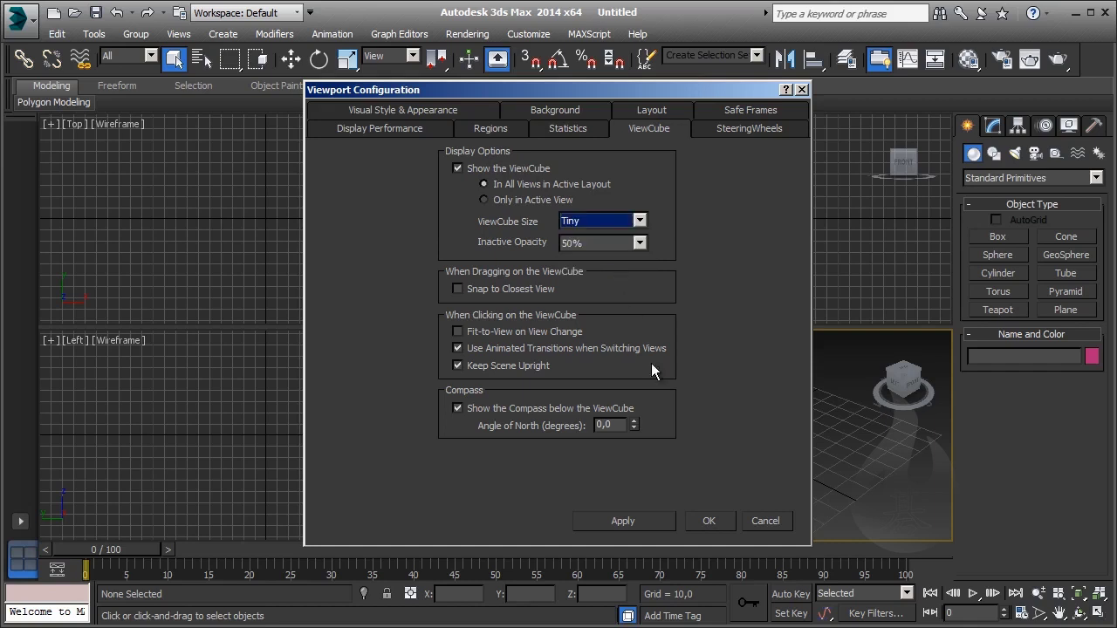
left_click(655, 521)
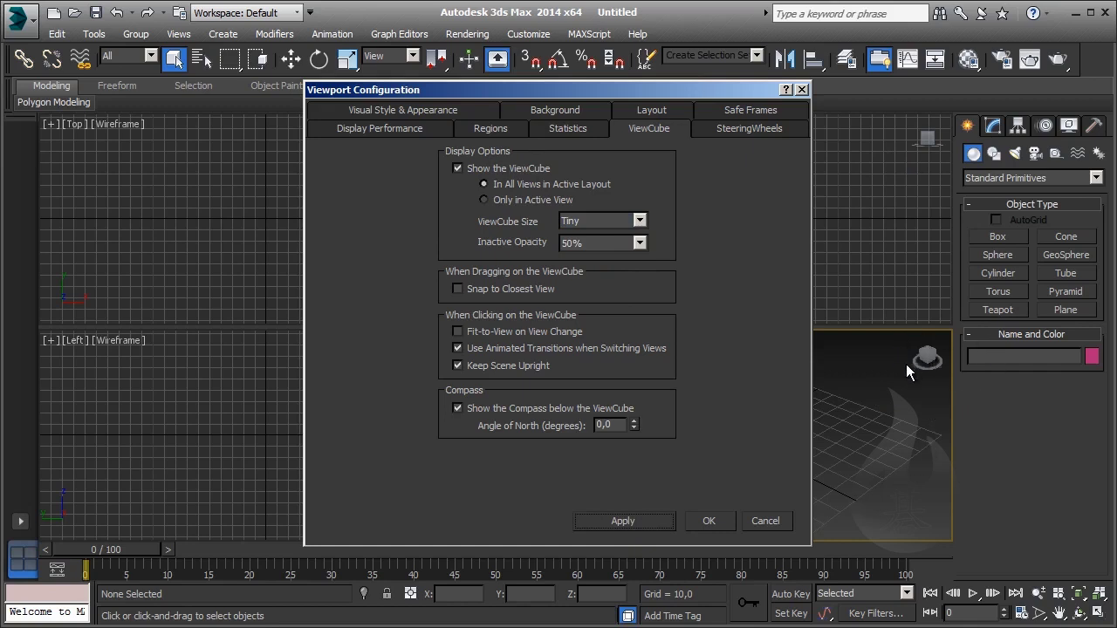
left_click(474, 170)
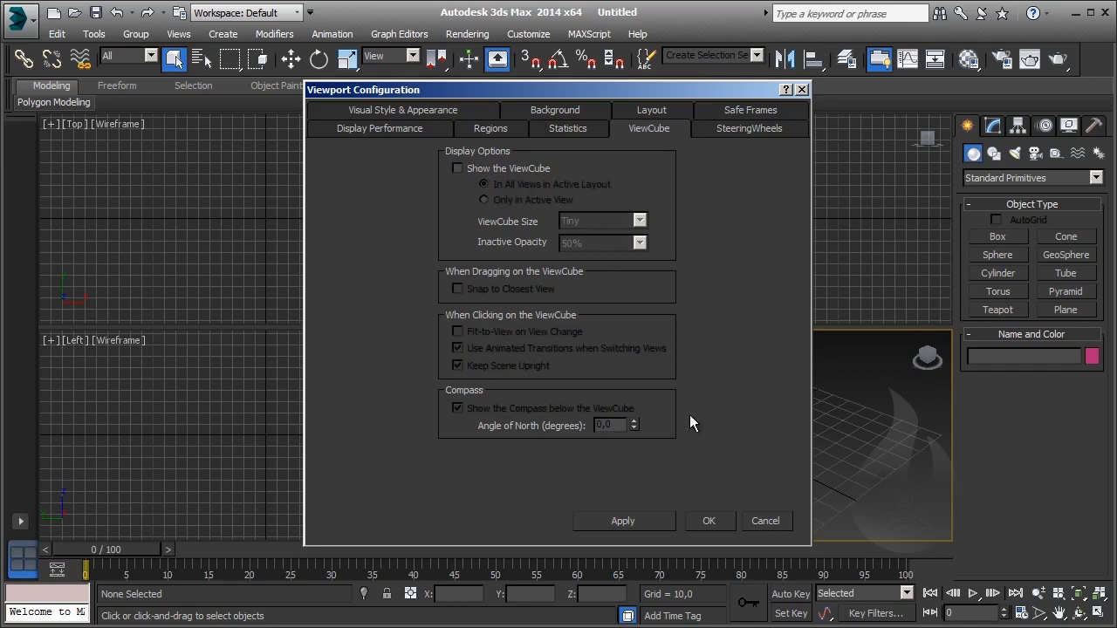
left_click(663, 520)
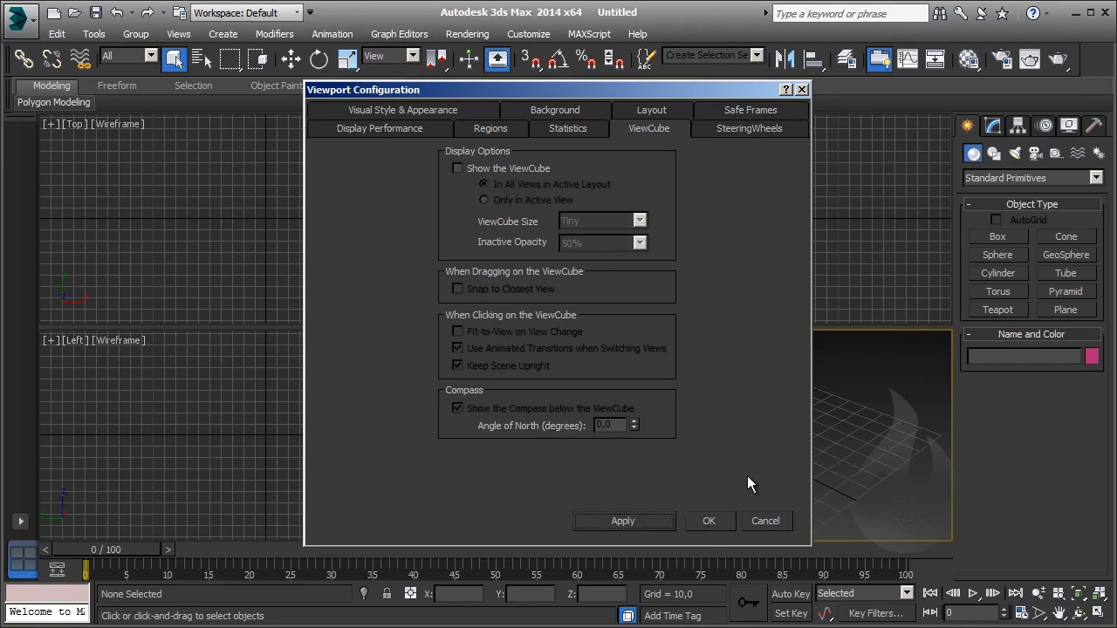
left_click(709, 522)
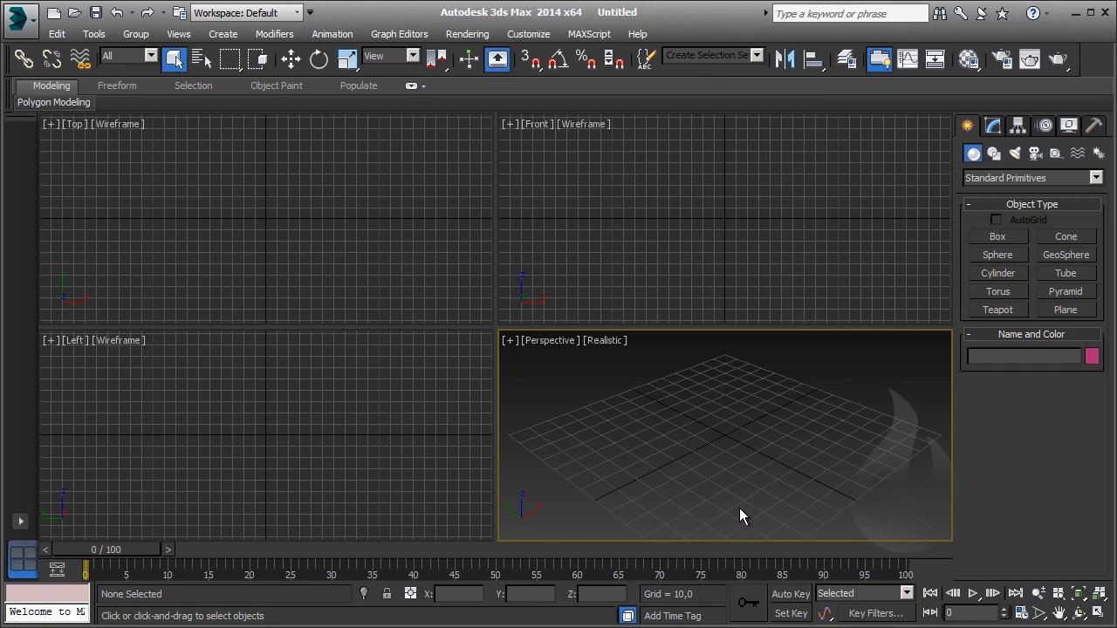
Set the Perspective viewport to Shaded with a Solid Color background.
left_click(607, 346)
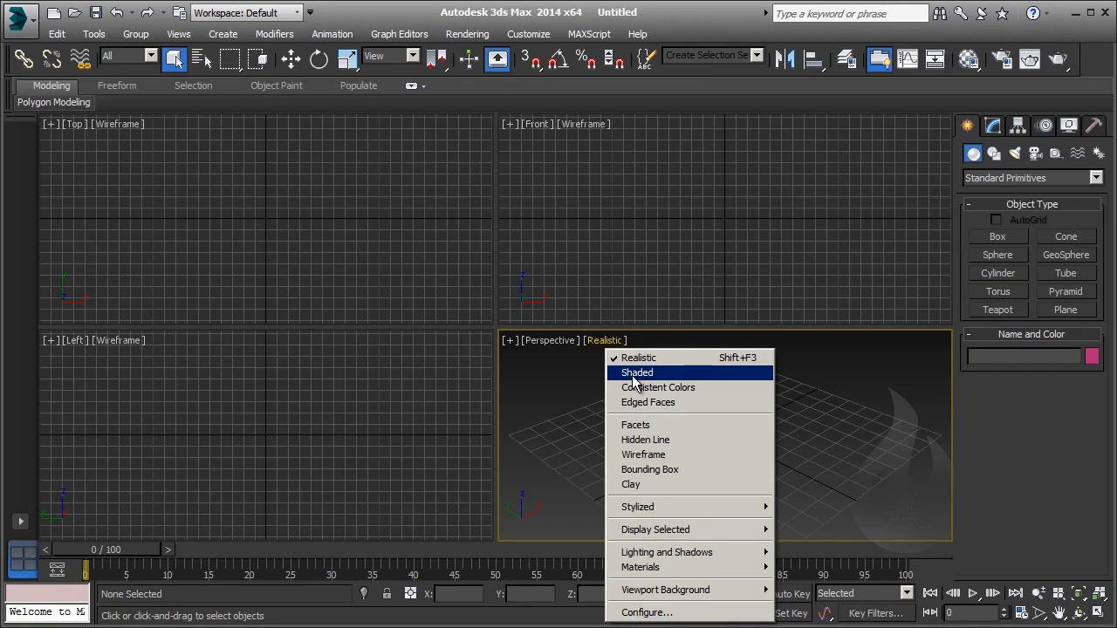
left_click(633, 378)
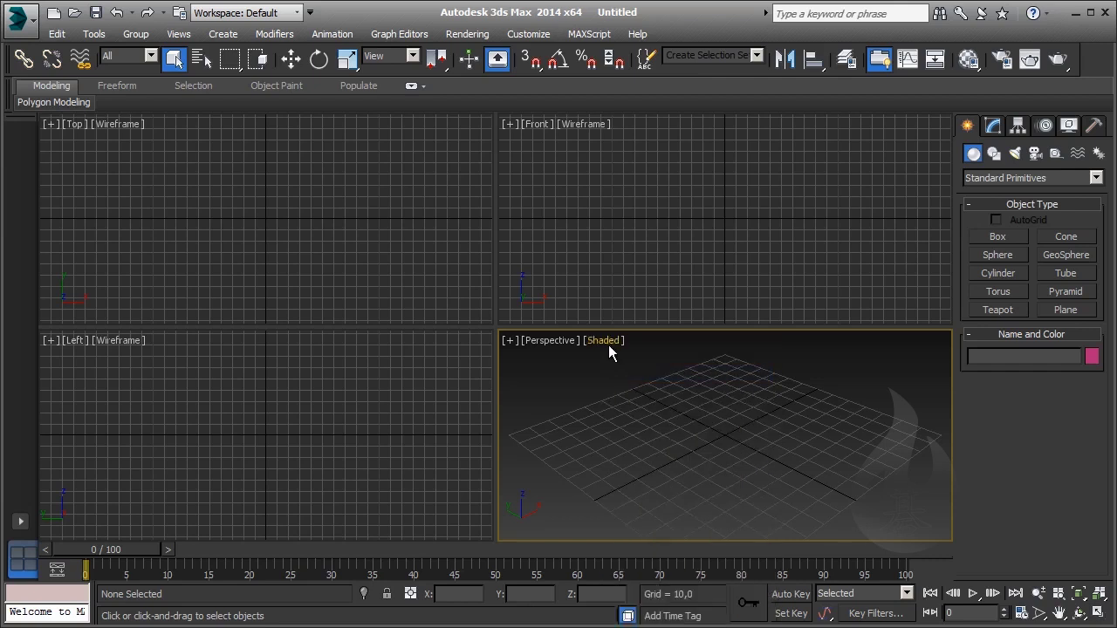
left_click(609, 345)
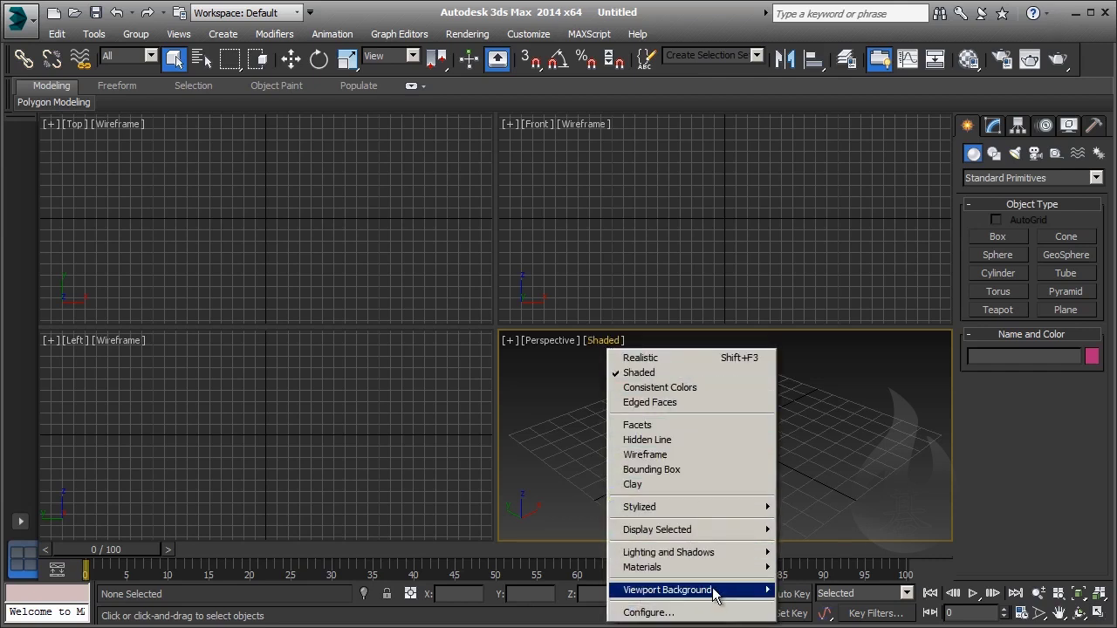
mouse_move(666, 590)
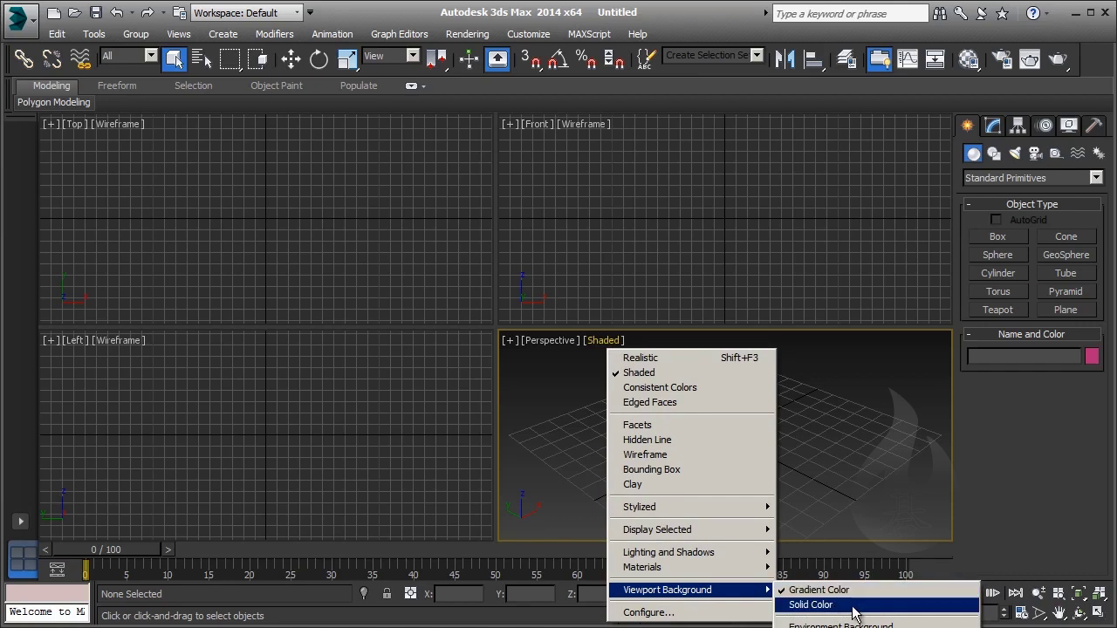
left_click(853, 605)
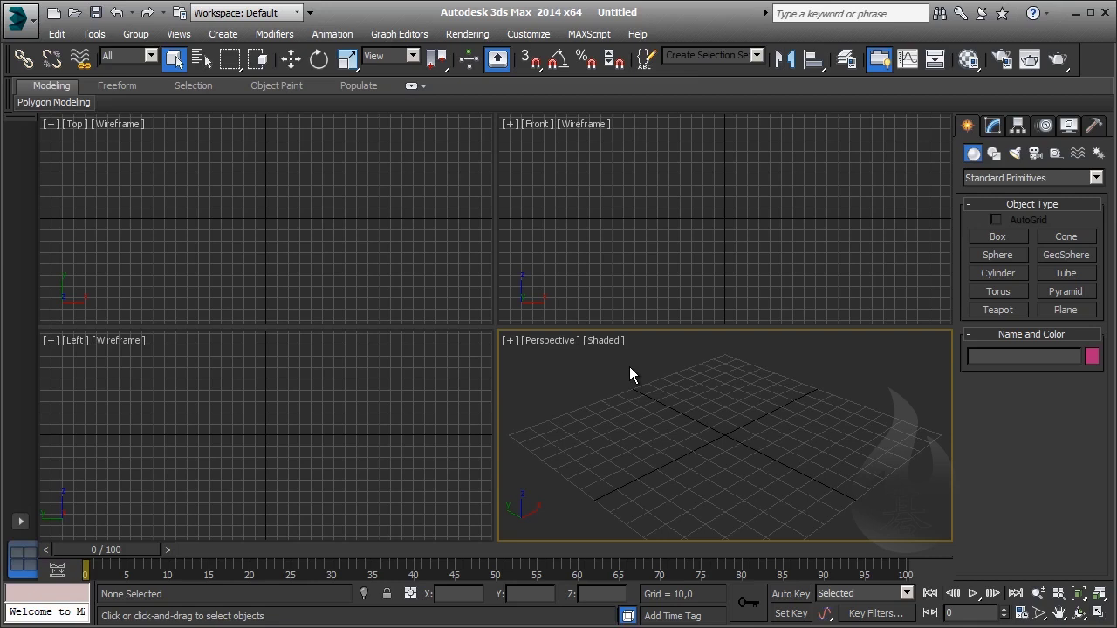
Hide the ribbon and the Viewport Layout Tabs bar, then show the application menu's recent documents.
left_click(879, 59)
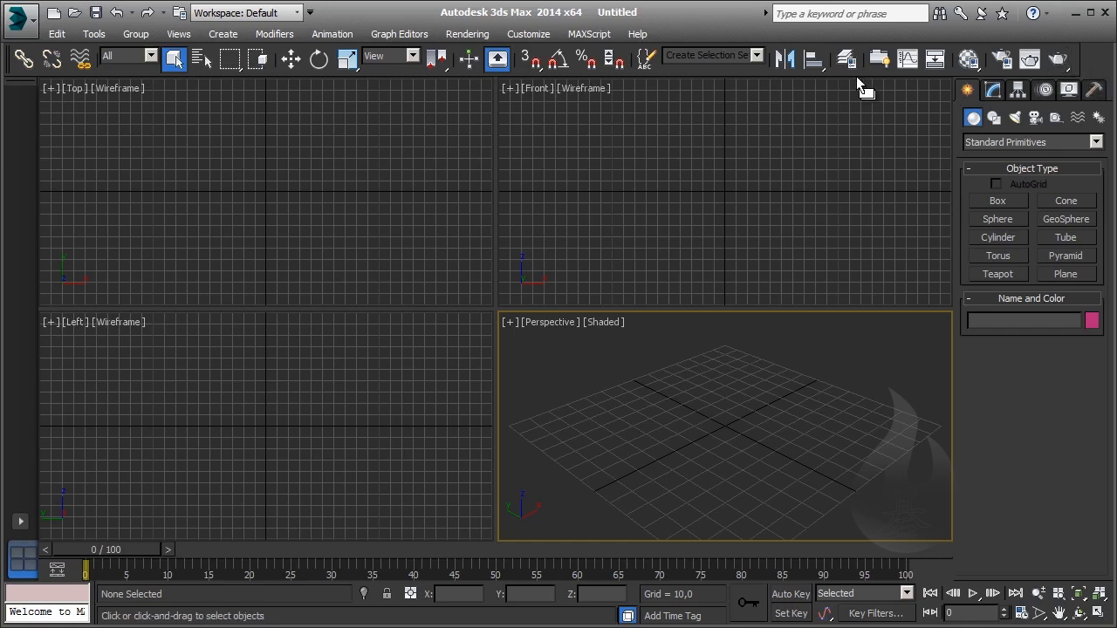
right_click(683, 76)
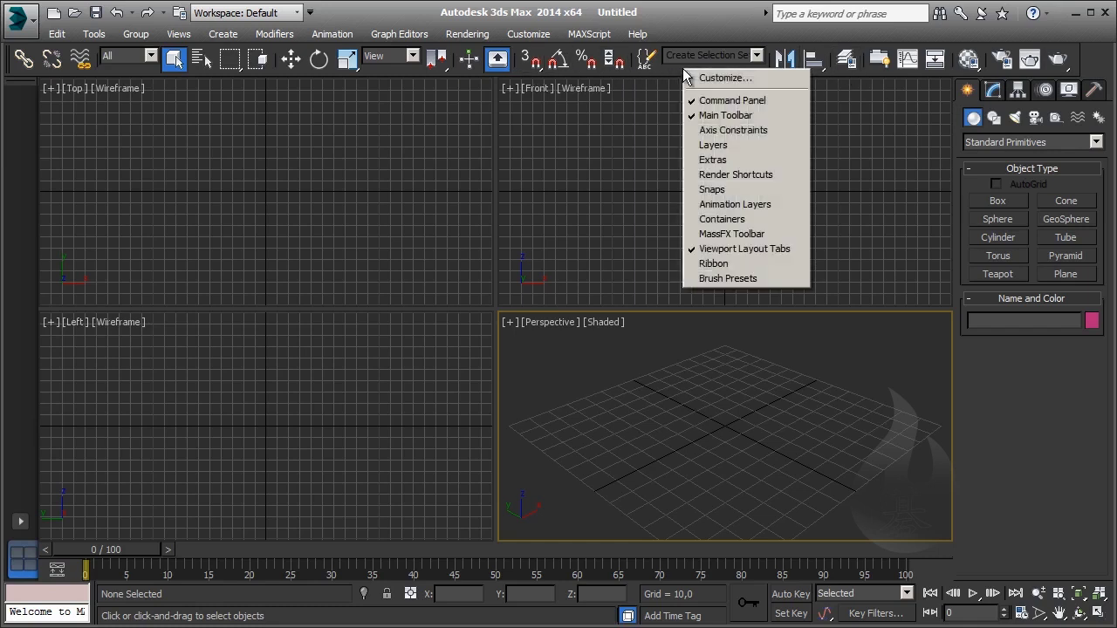
left_click(744, 249)
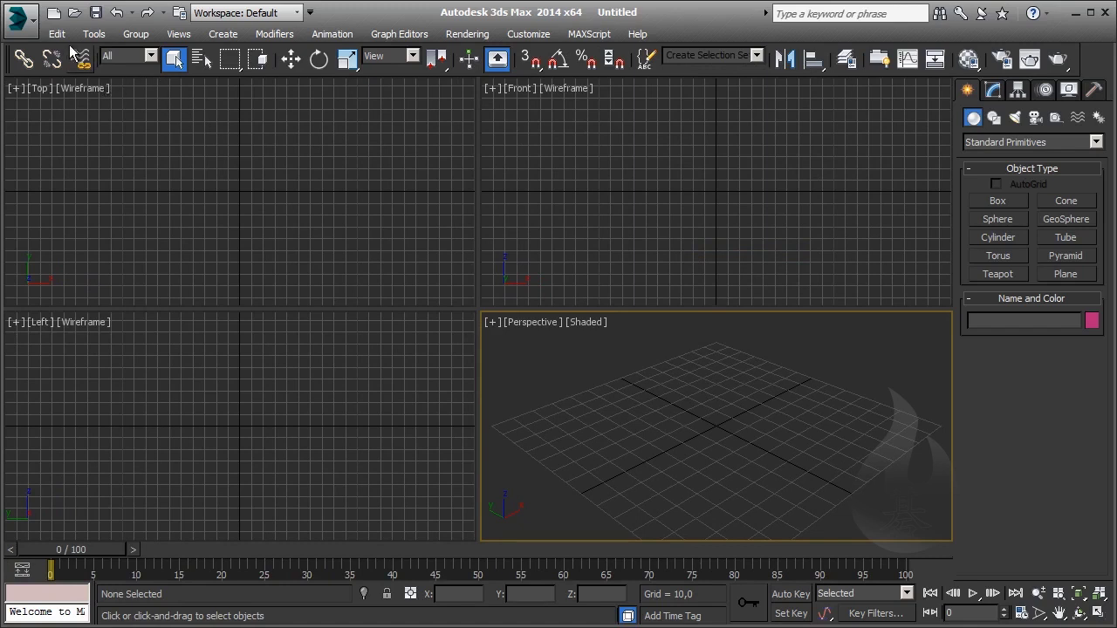
left_click(35, 31)
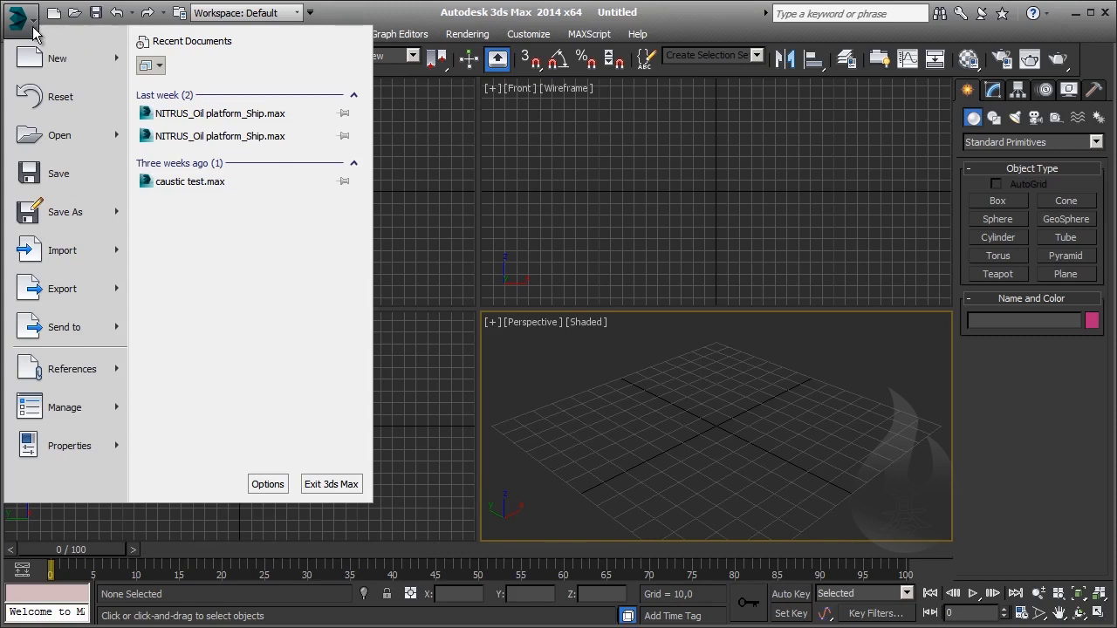
Open the Menus tab of Customize User Interface and scroll the Menus list to File.
left_click(33, 32)
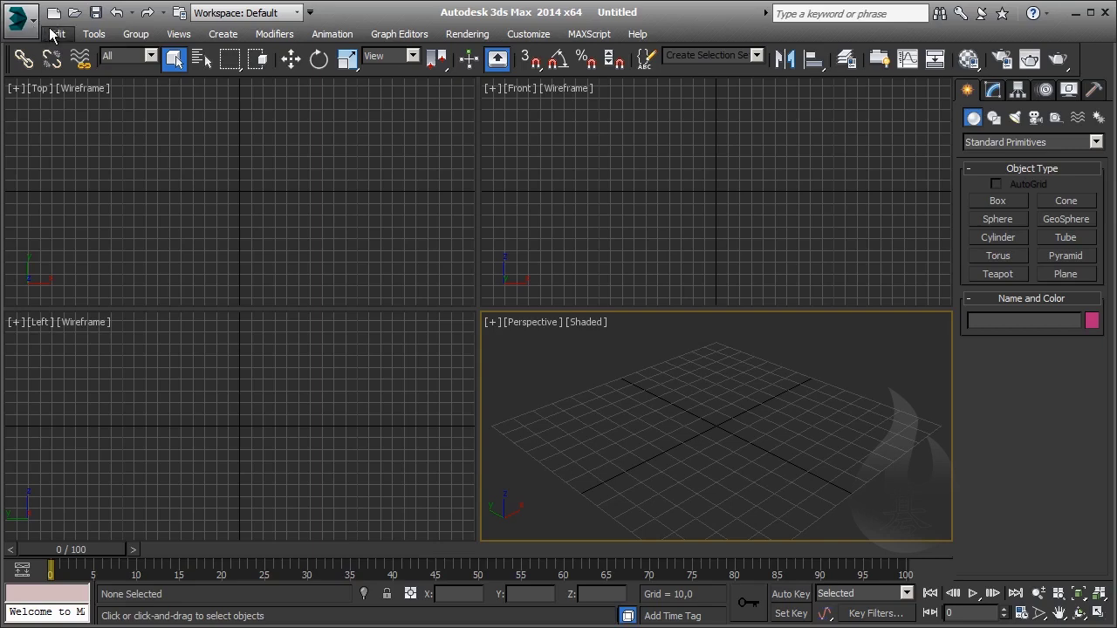
left_click(534, 34)
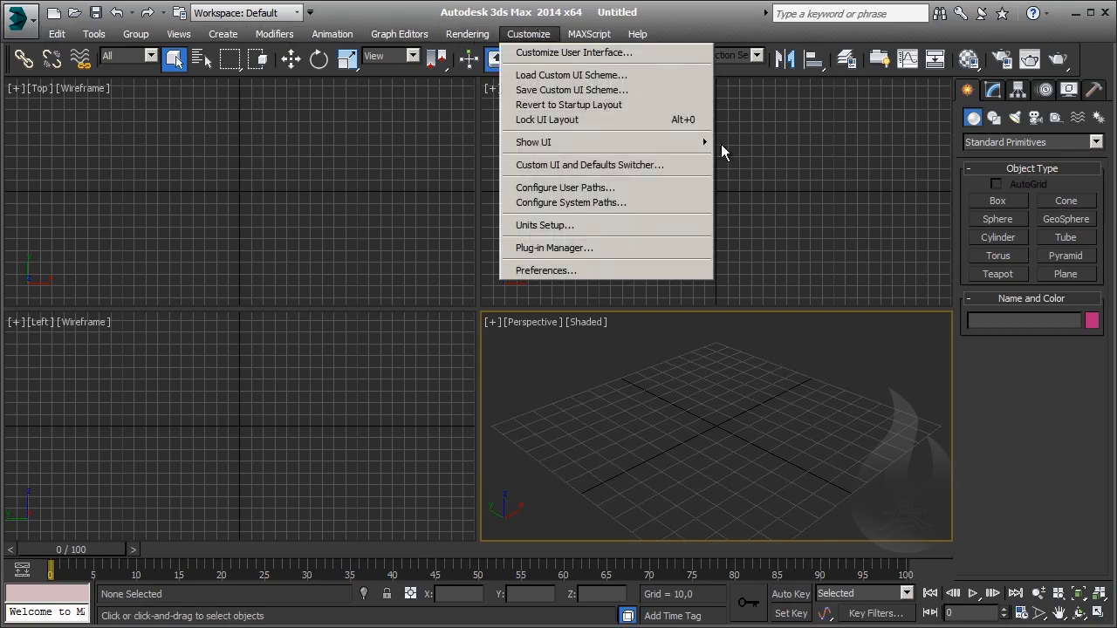
left_click(567, 52)
left_click(558, 105)
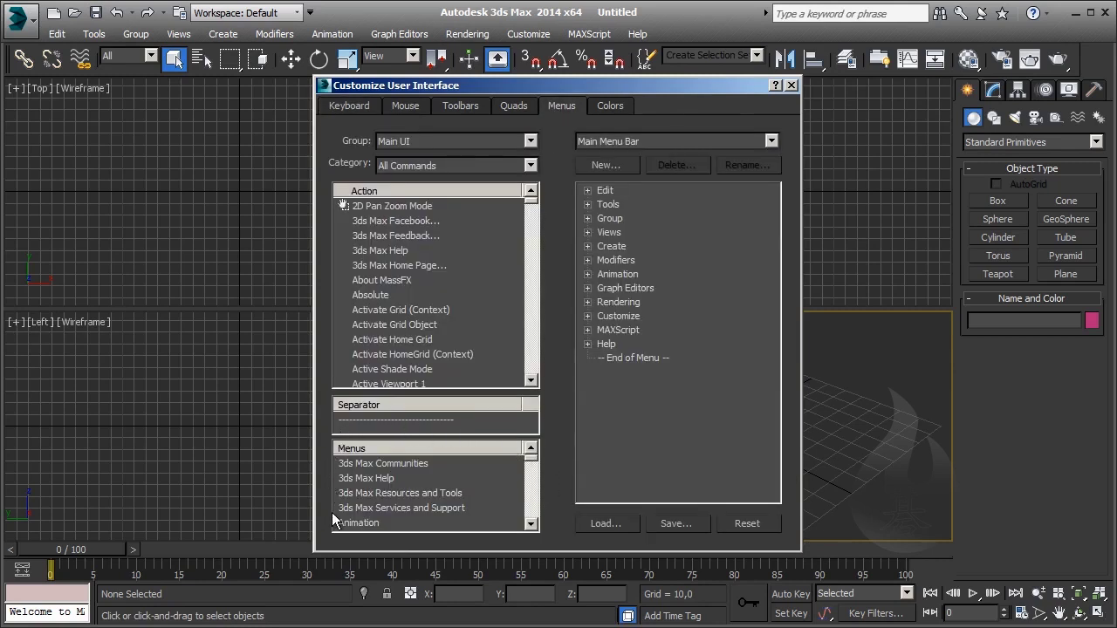
left_click(432, 494)
scroll(432, 496, "down", 2)
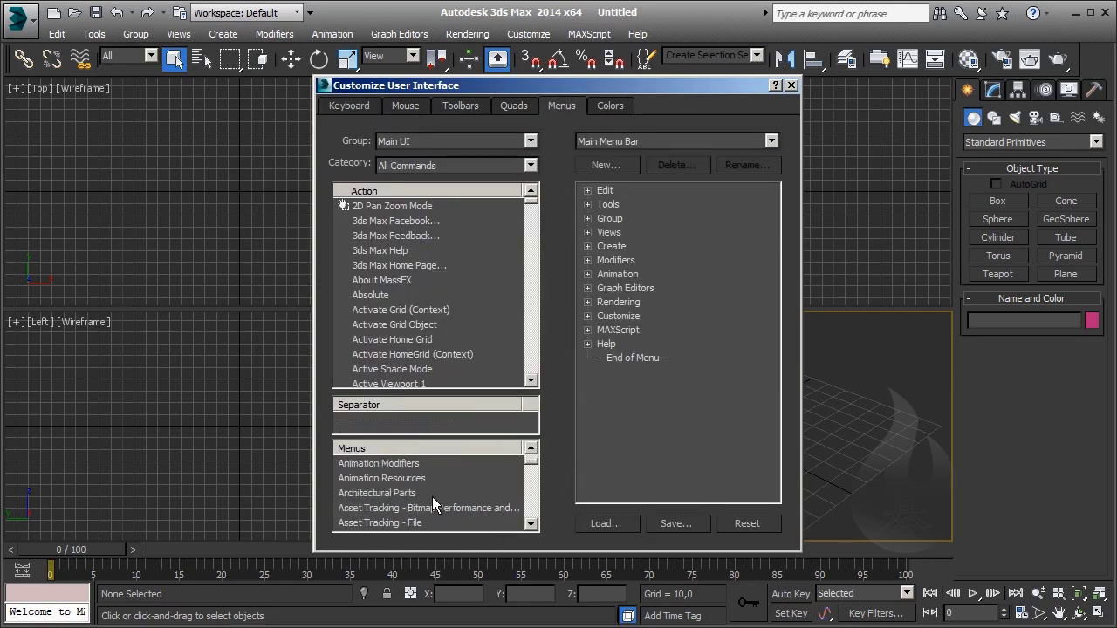
scroll(432, 498, "down", 3)
scroll(432, 498, "down", 5)
scroll(432, 498, "down", 8)
Place File at the top of the Main Menu Bar above Edit and save as MaxStartUI.mnux.
mouse_move(349, 508)
left_mouse_down()
mouse_move(649, 197)
mouse_move(655, 204)
left_mouse_up()
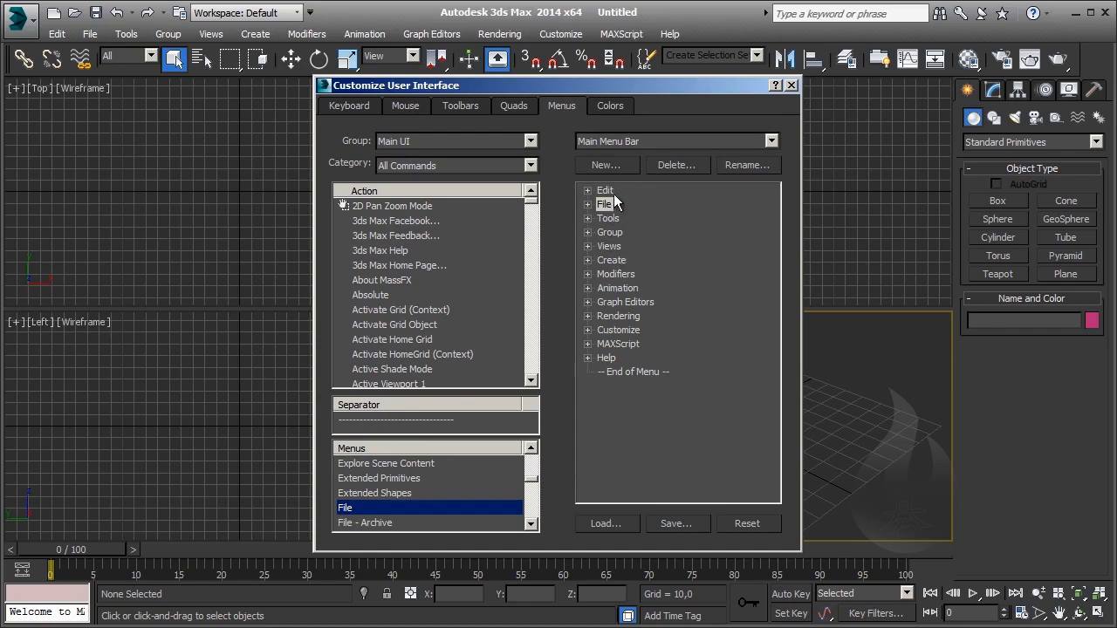
left_click_drag(605, 204, 613, 189)
left_click(660, 522)
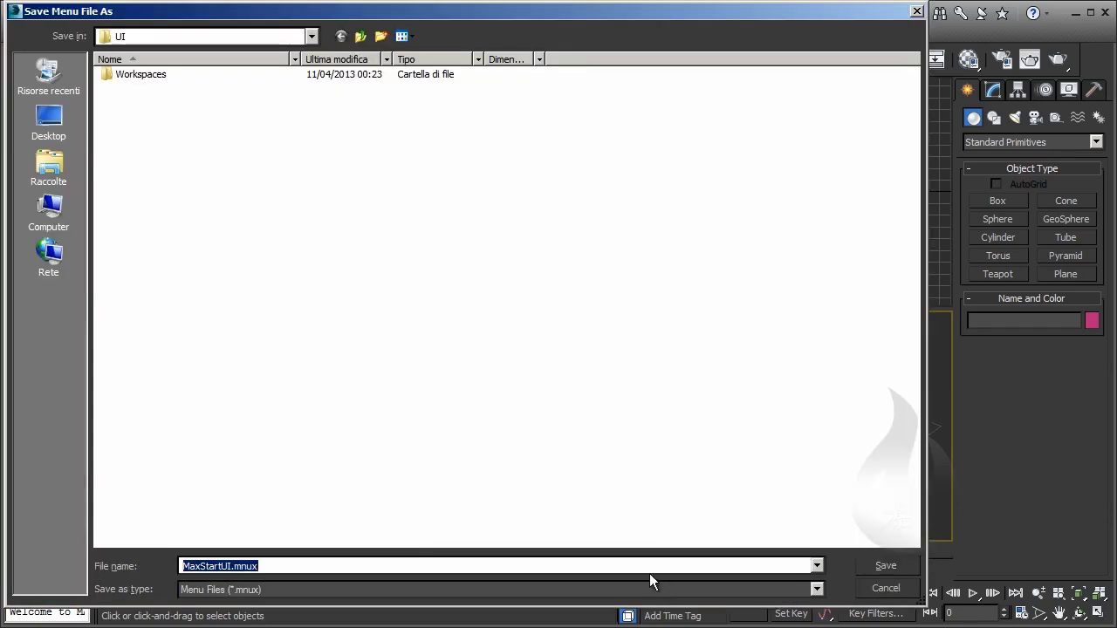
left_click(886, 565)
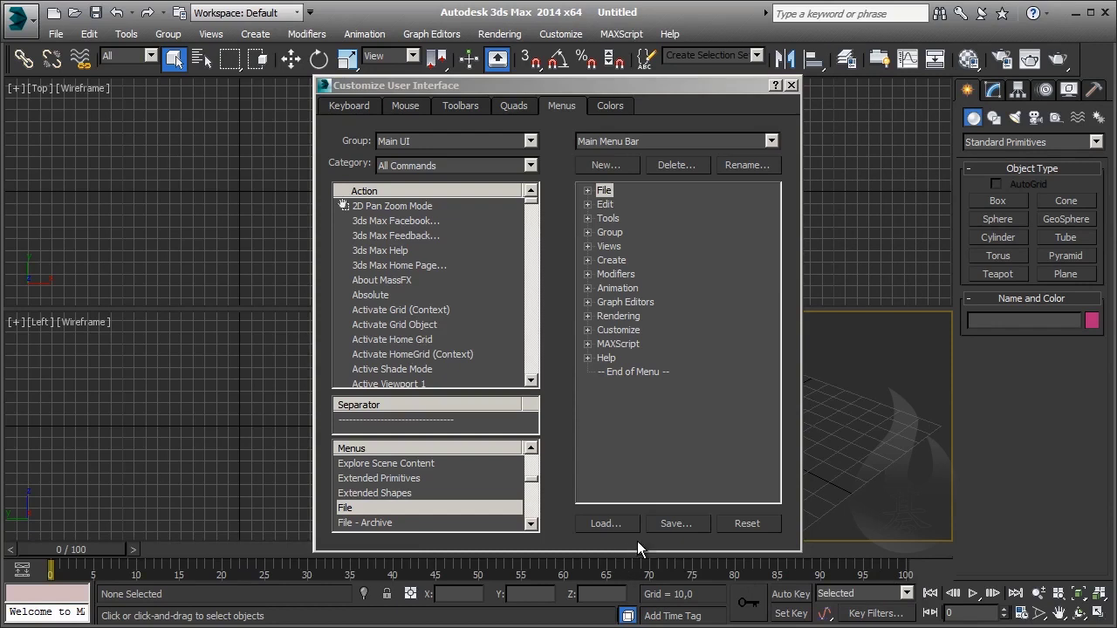
Review the Colors settings, then close the Customize User Interface window.
left_click(611, 106)
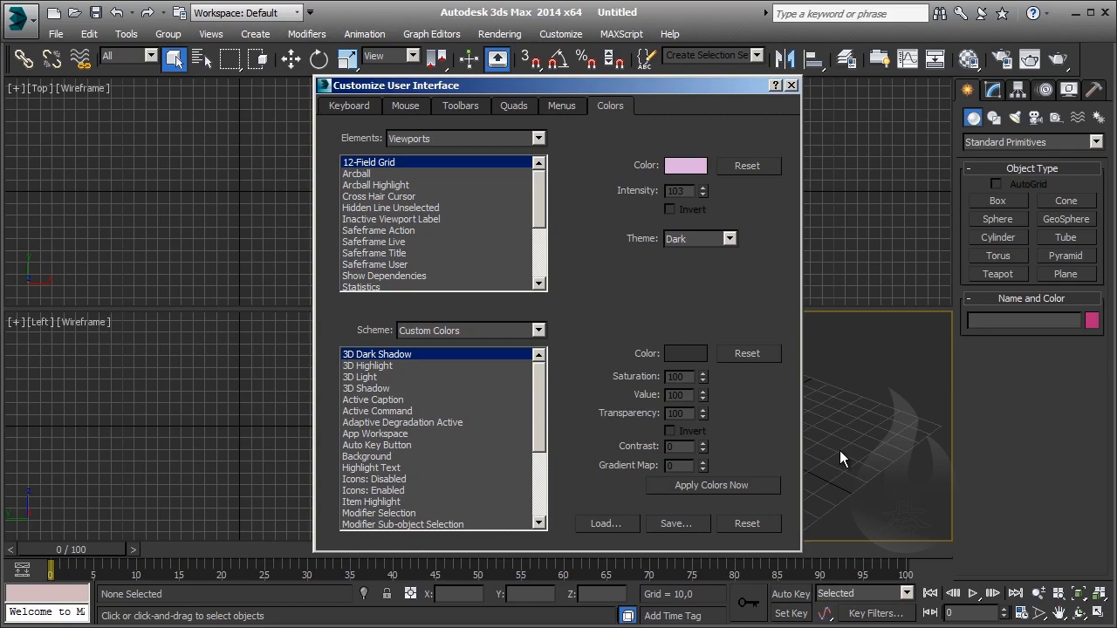
left_click(791, 85)
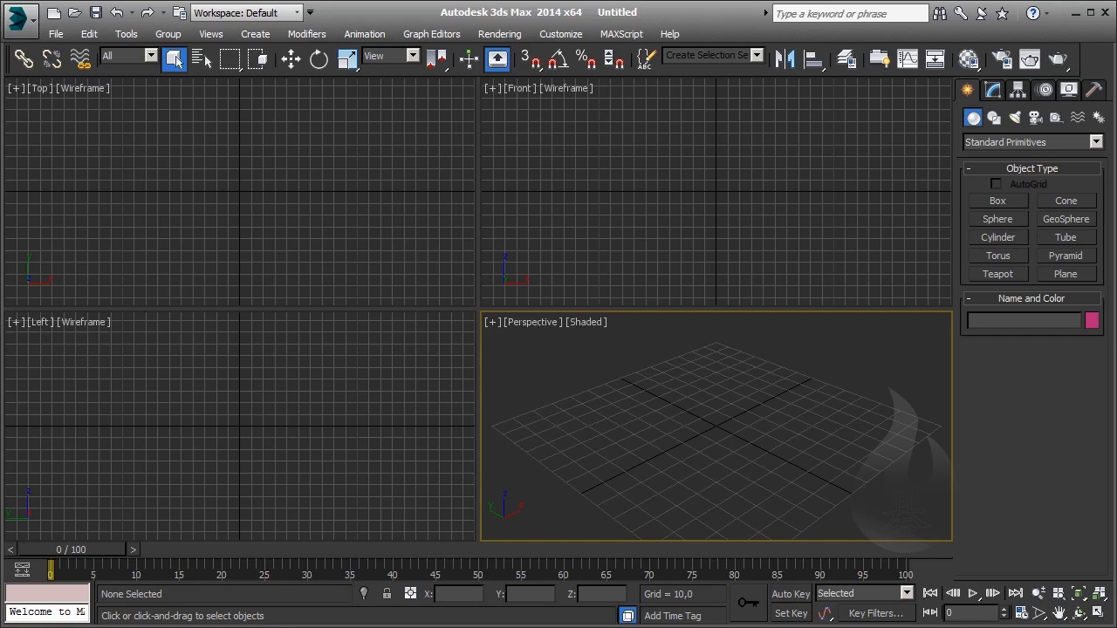
Open the Custom UI and Defaults Switcher and dismiss it with Esc without changes.
left_click(561, 33)
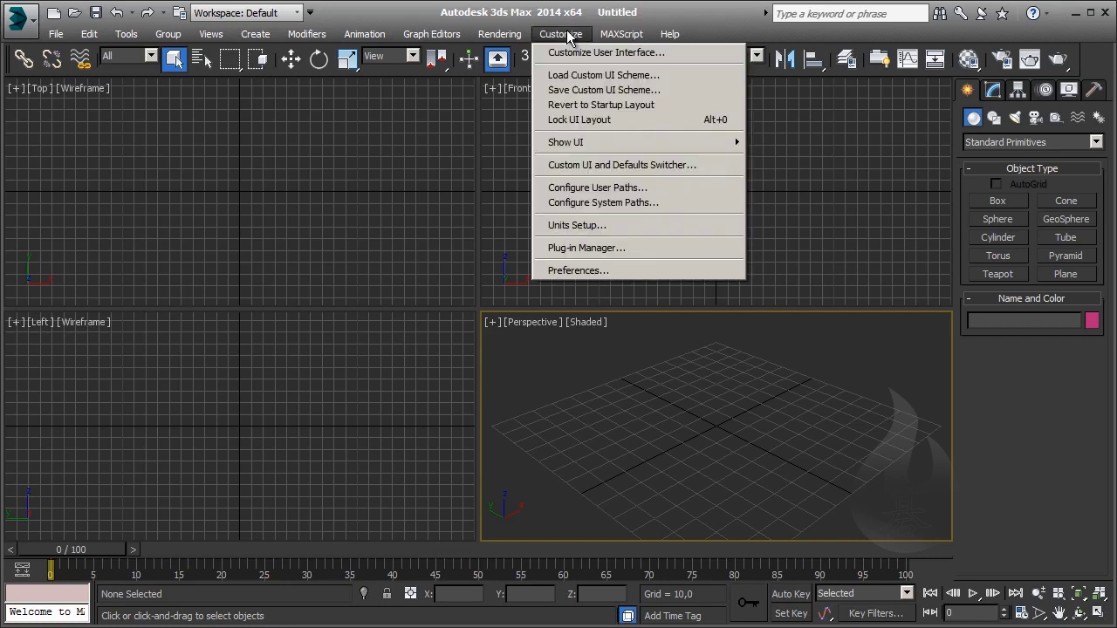
left_click(599, 166)
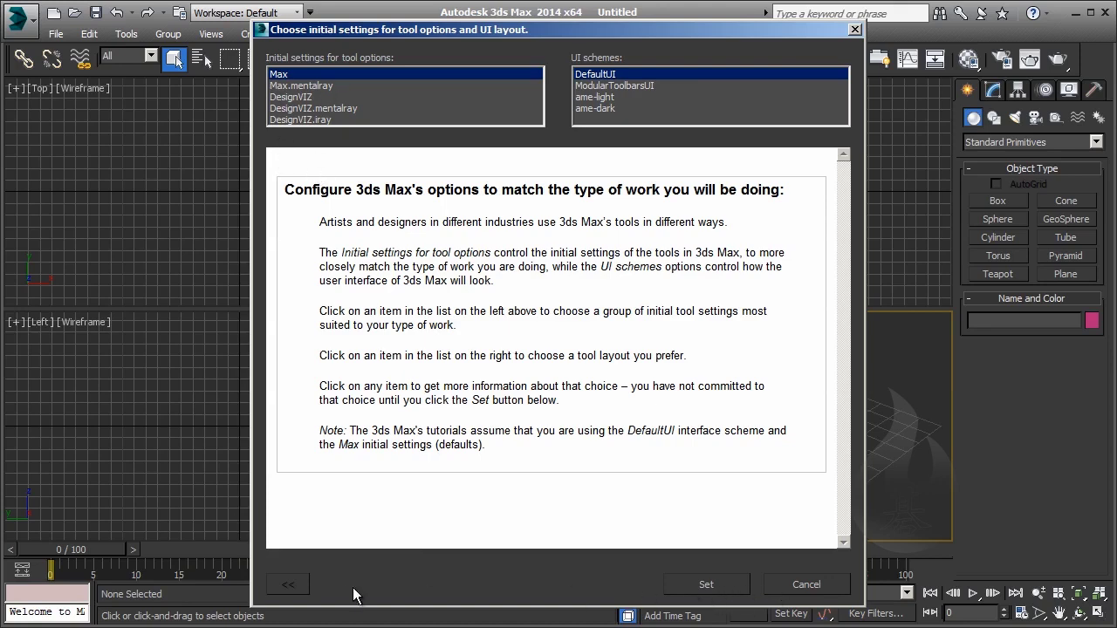
key("Escape")
left_click(1008, 59)
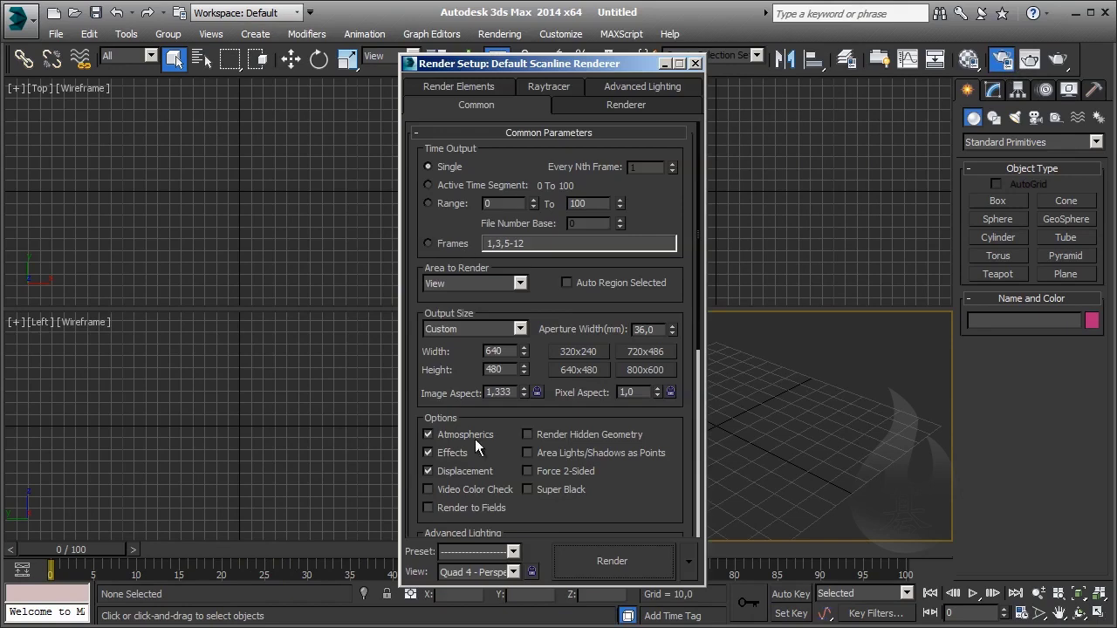
scroll(624, 454, "down", 5)
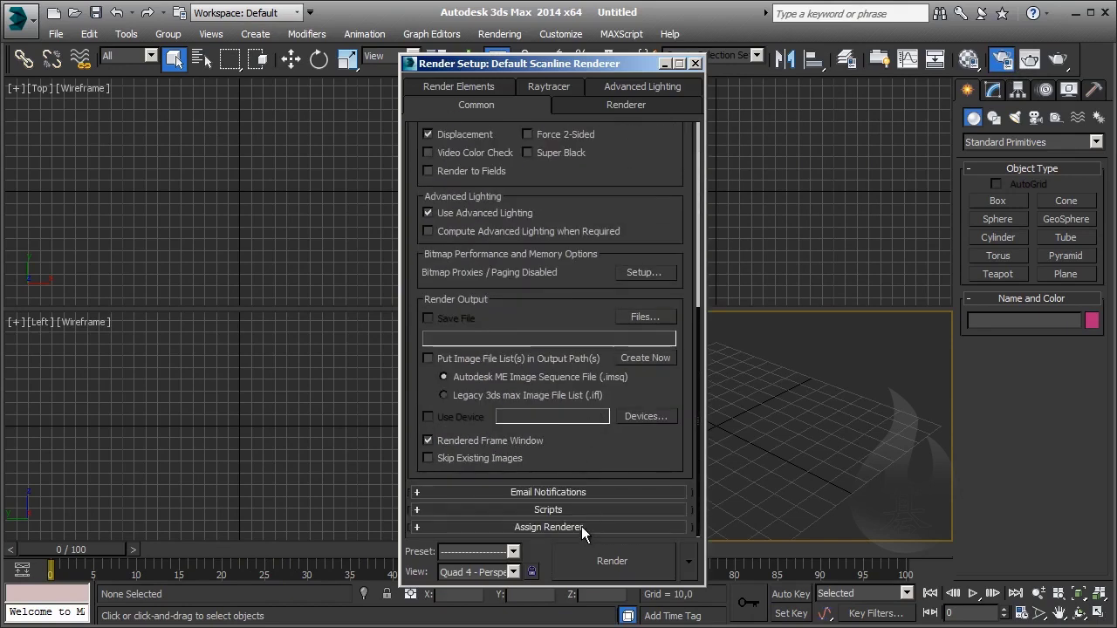
left_click(581, 526)
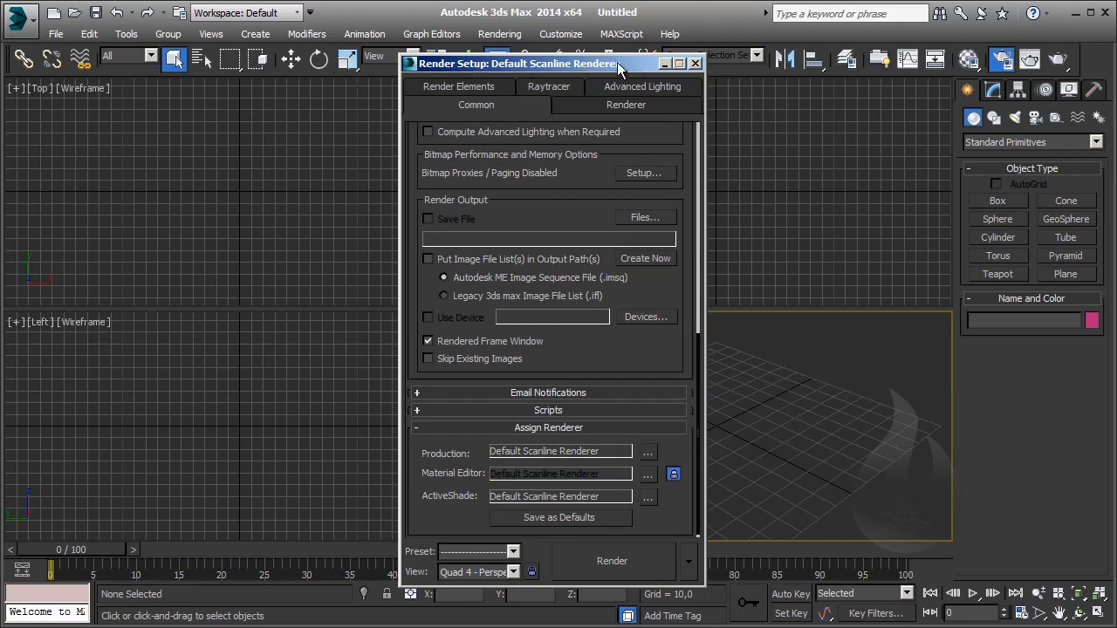
left_click(694, 64)
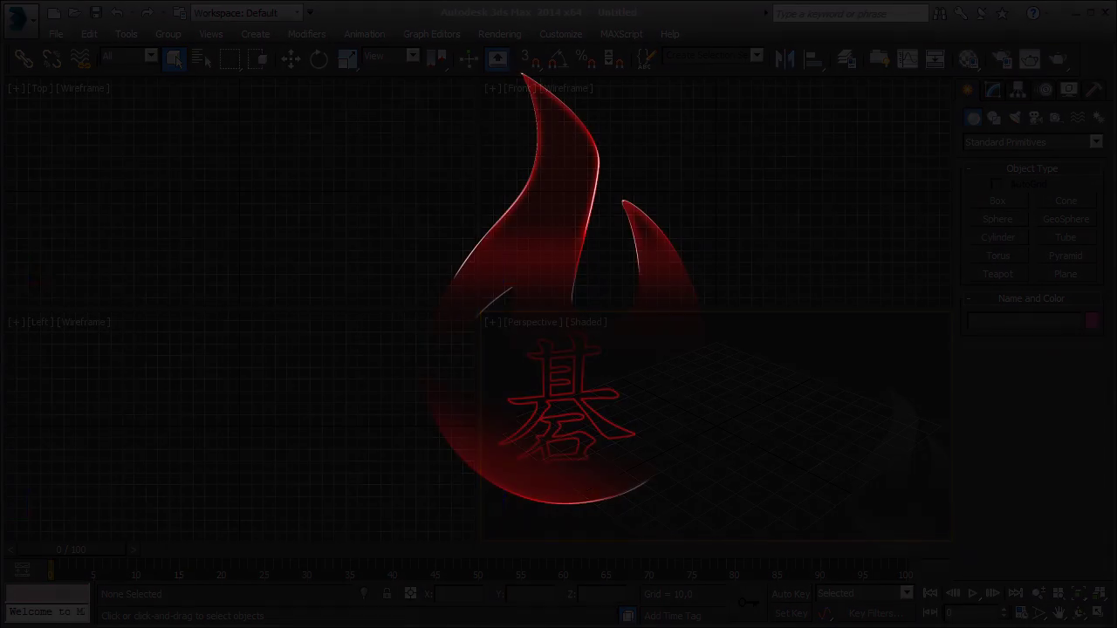